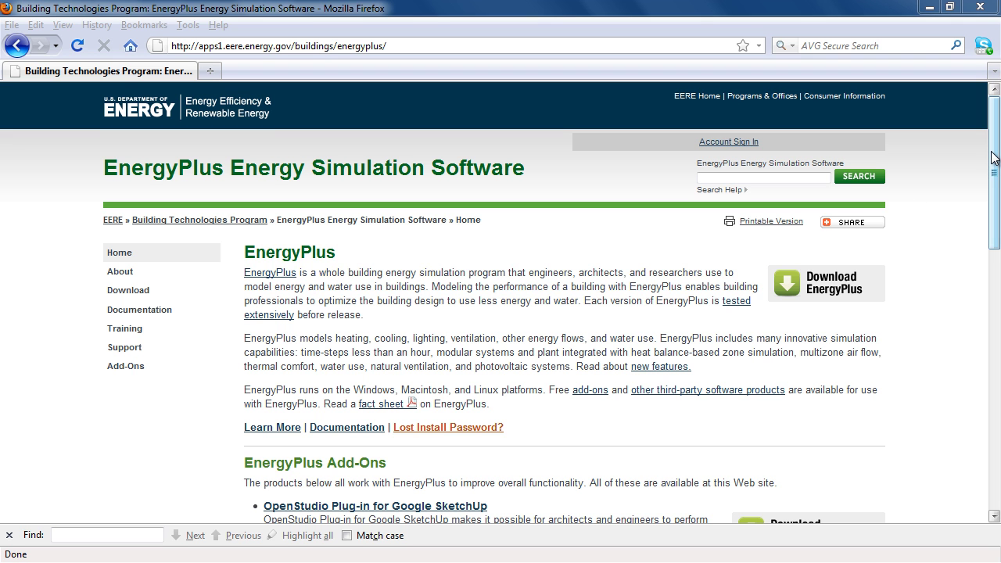
Scroll to the bottom of the EnergyPlus page and follow the third-party companies link
drag(993, 156, 998, 349)
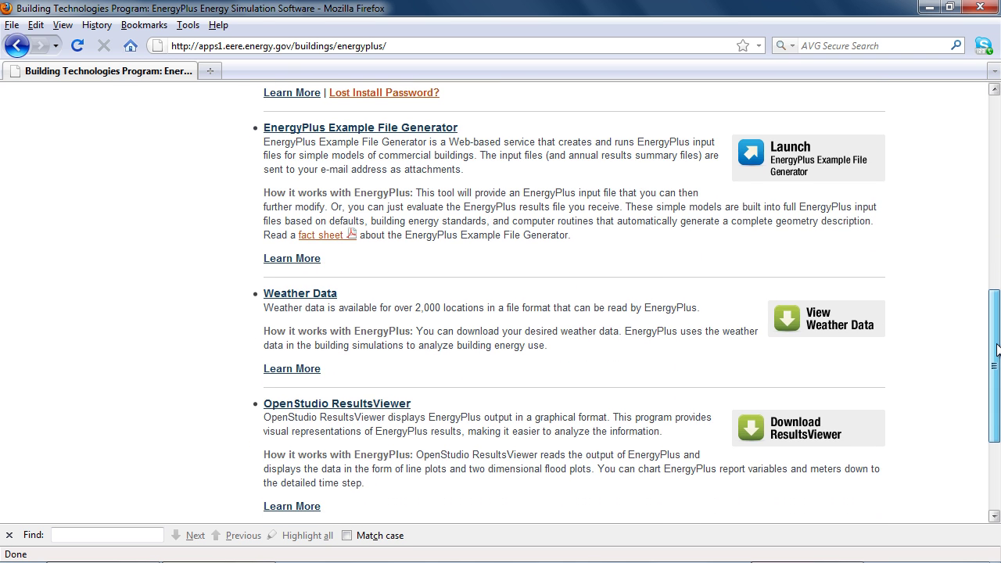
drag(997, 349, 994, 407)
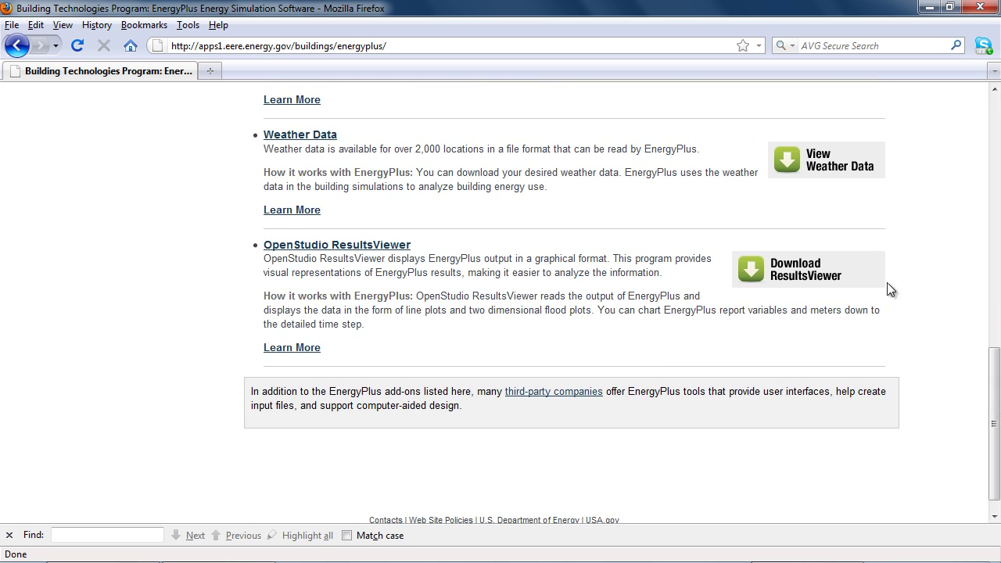
click(518, 393)
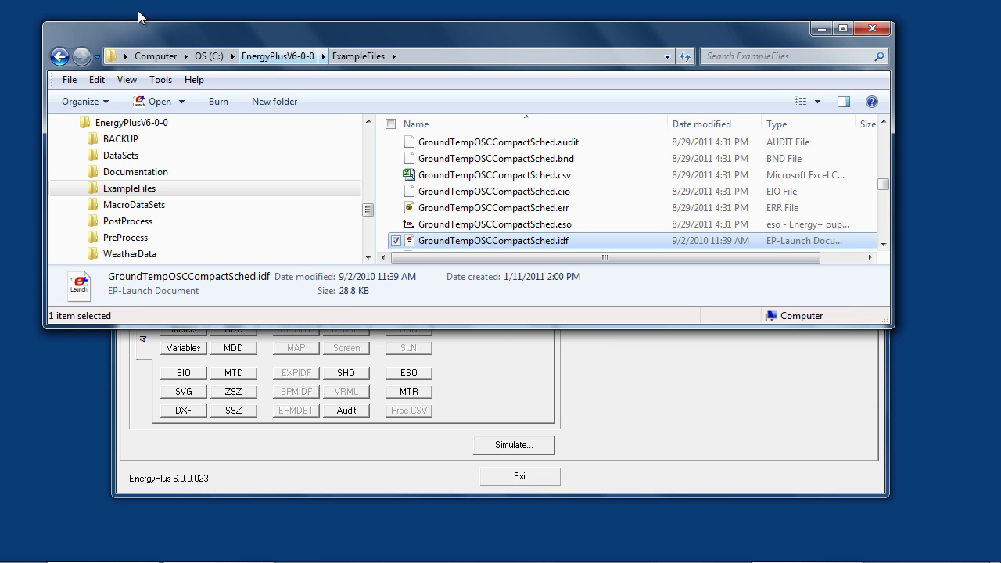
Open the DataSets folder of reference IDF files and select PrecipitationSchedulesUSA.idf
click(114, 157)
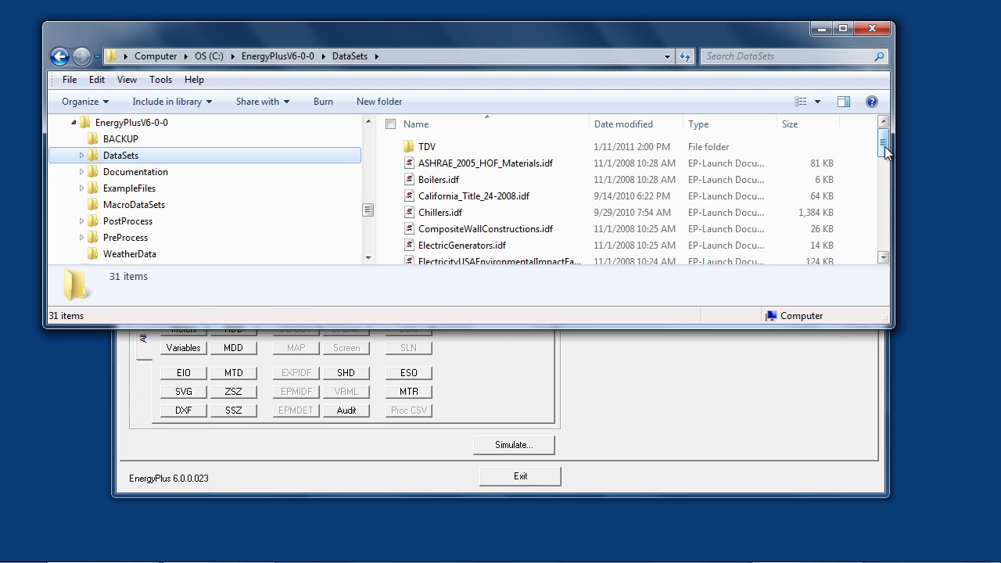
drag(885, 151, 882, 189)
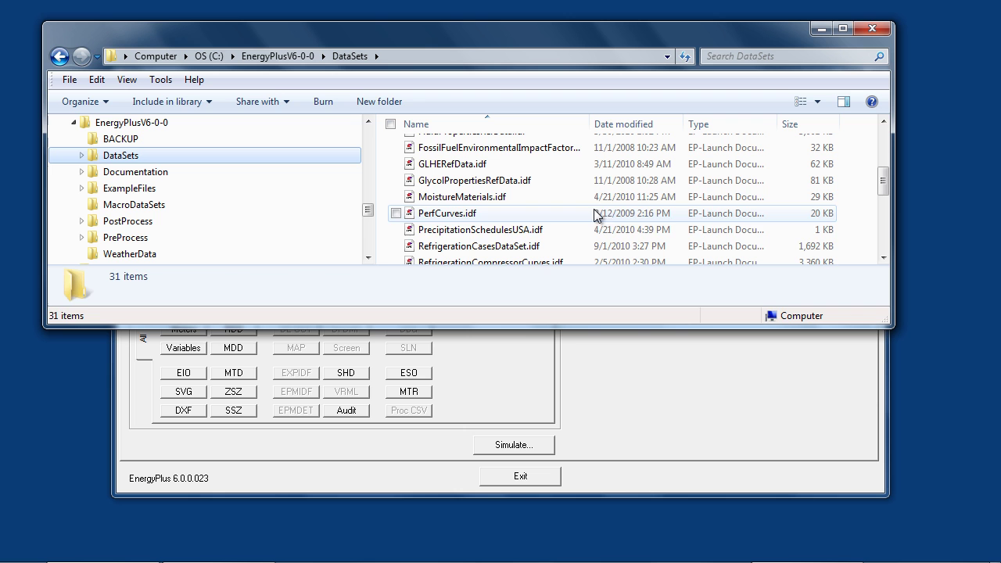
click(520, 229)
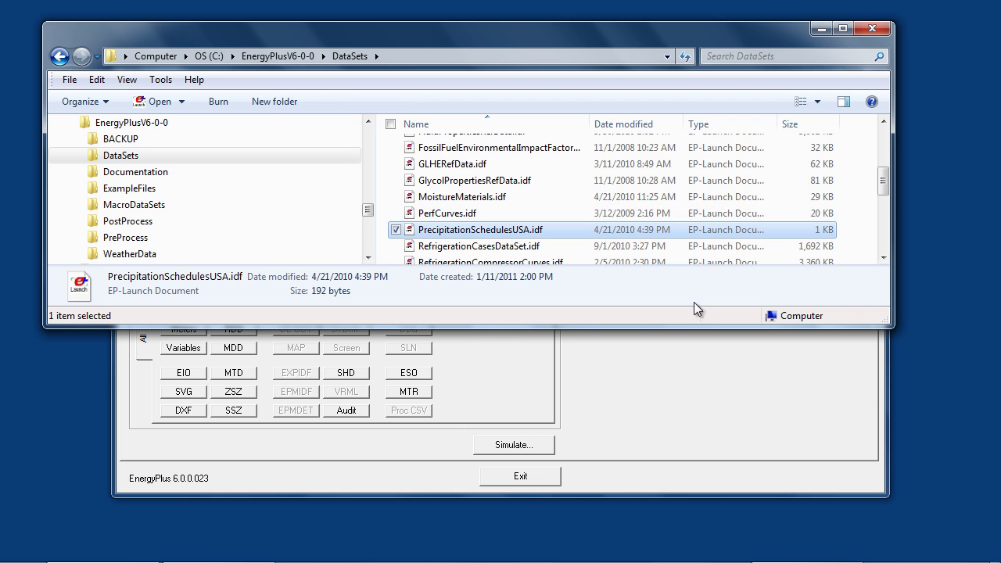
click(882, 257)
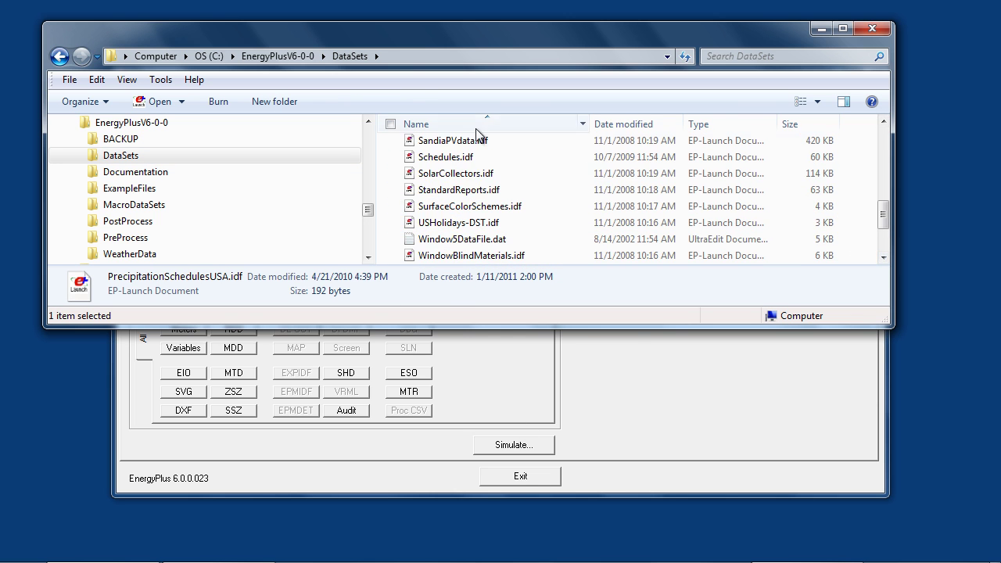
right_click(464, 157)
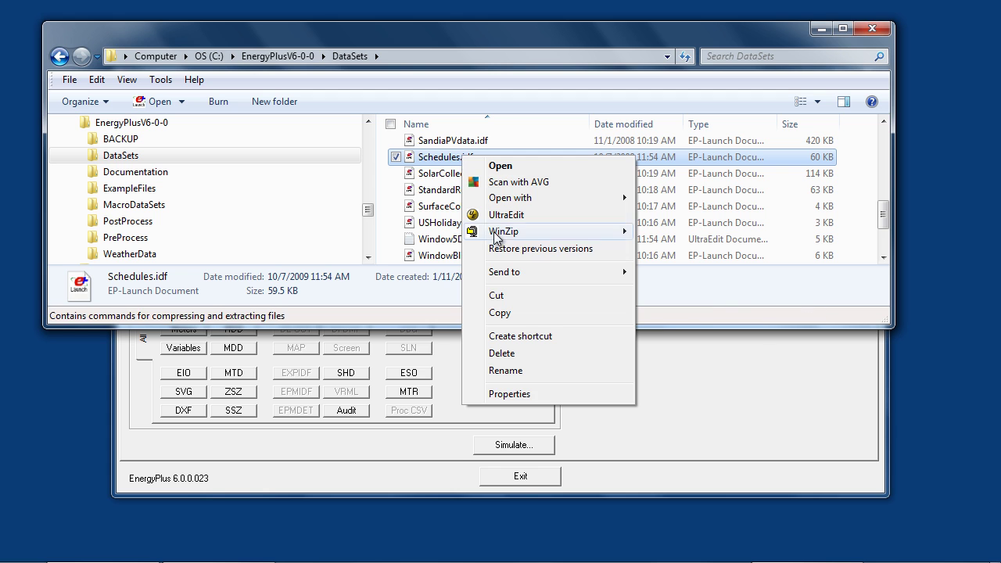
click(478, 214)
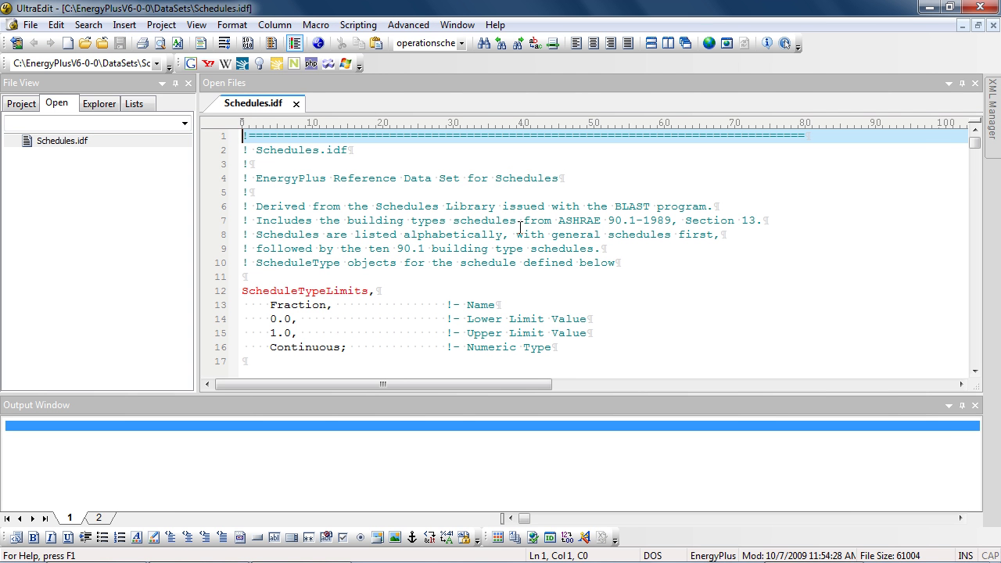
drag(974, 149, 973, 162)
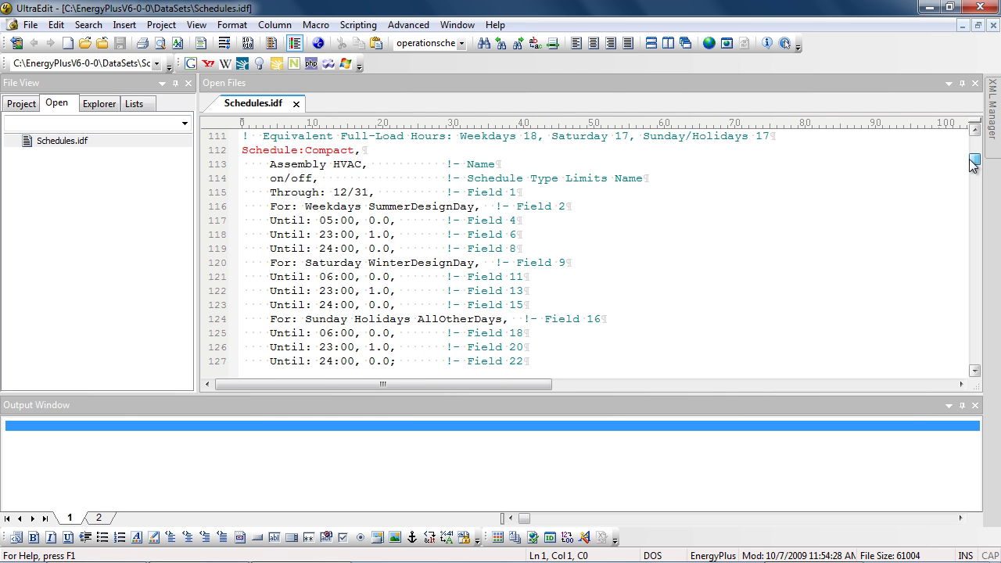
click(978, 8)
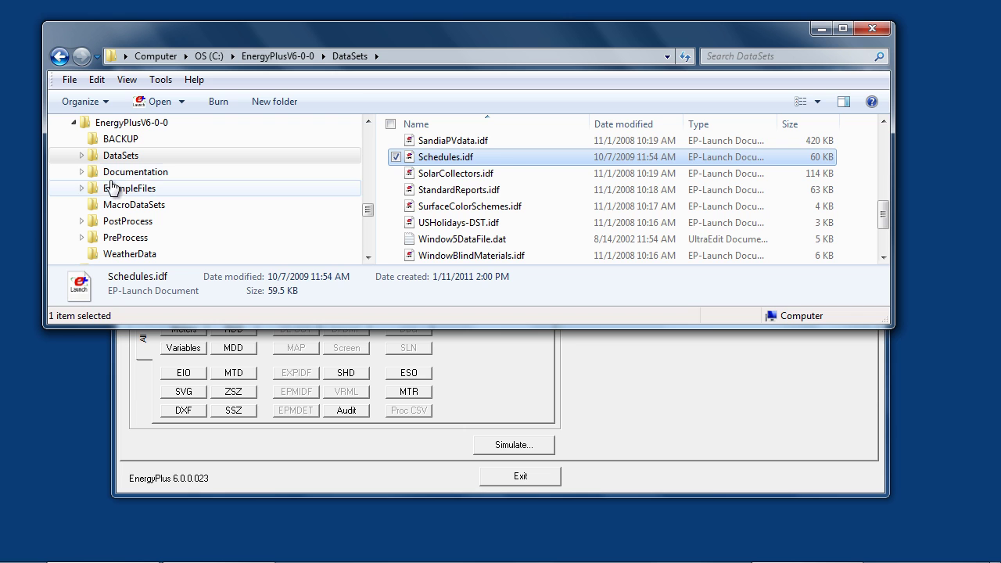
Open the Documentation folder and select the EPlusMainMenu.pdf documentation menu
click(118, 172)
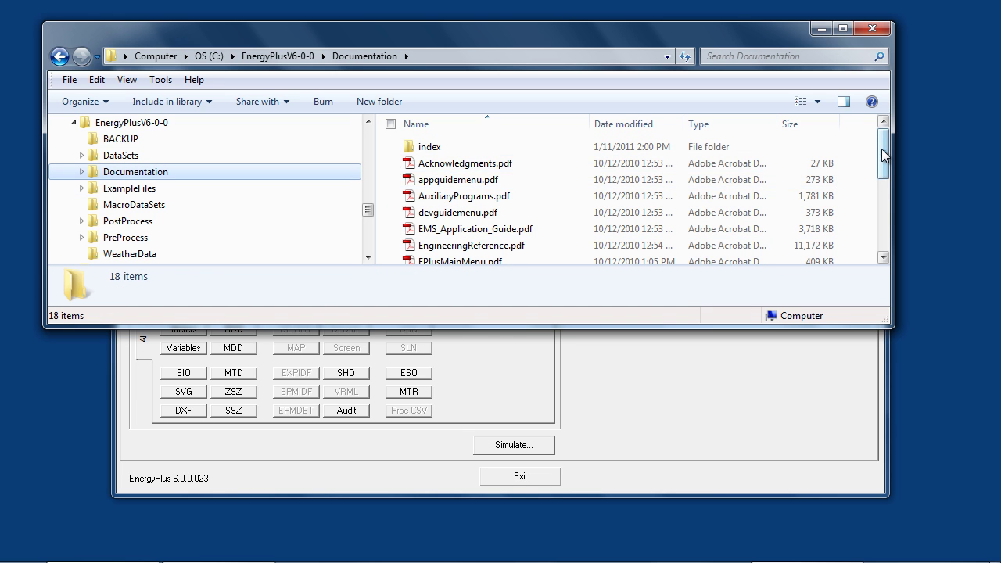
drag(881, 148, 880, 170)
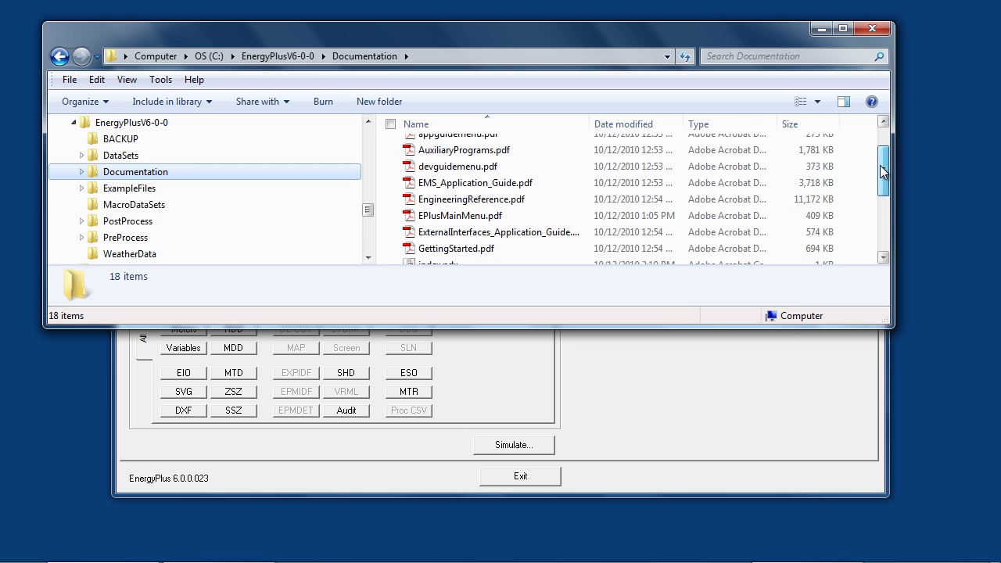
click(466, 218)
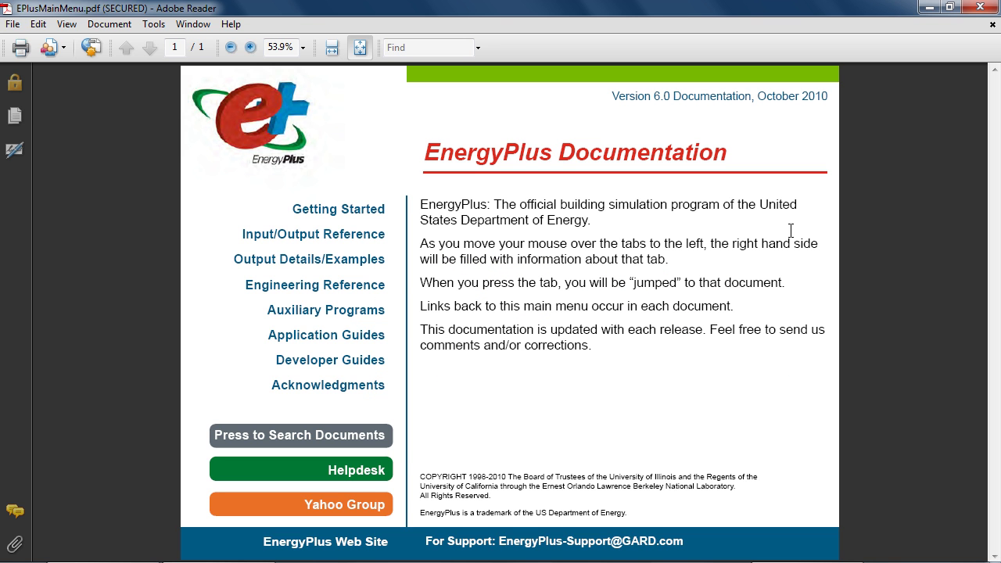
Open the Getting Started guide, jump to Tutorial Exercise 2 via bookmarks, then close it
click(357, 212)
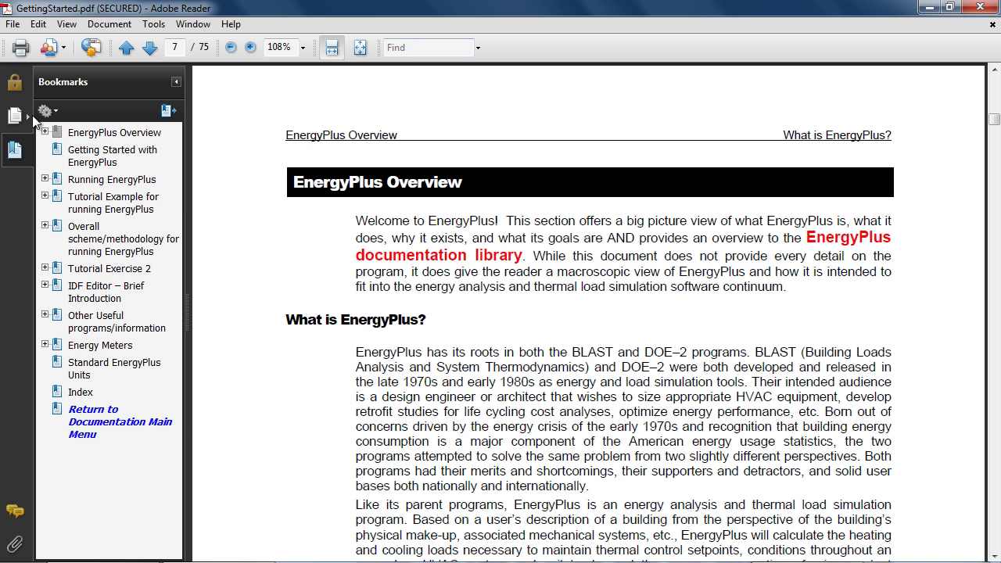
click(98, 204)
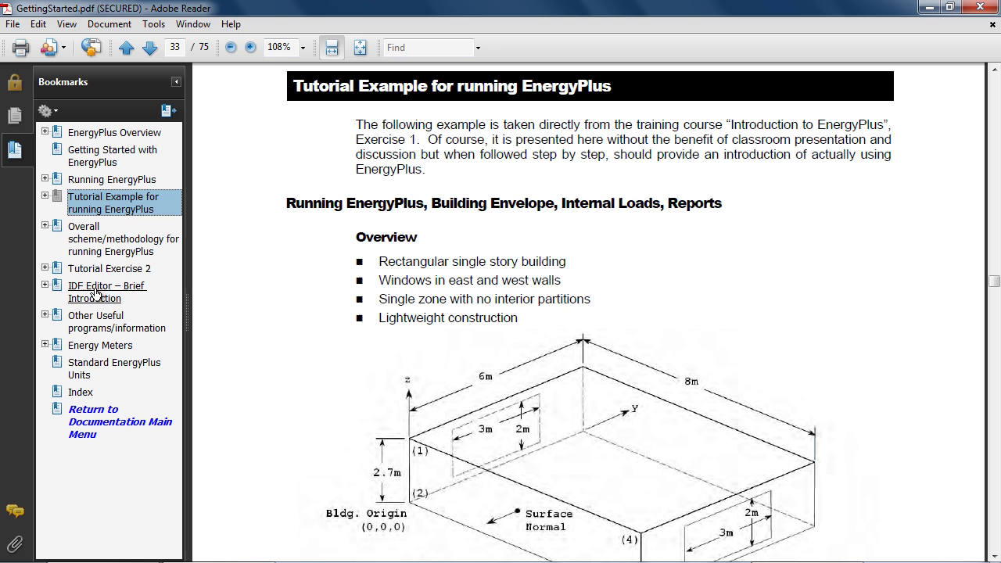
click(78, 271)
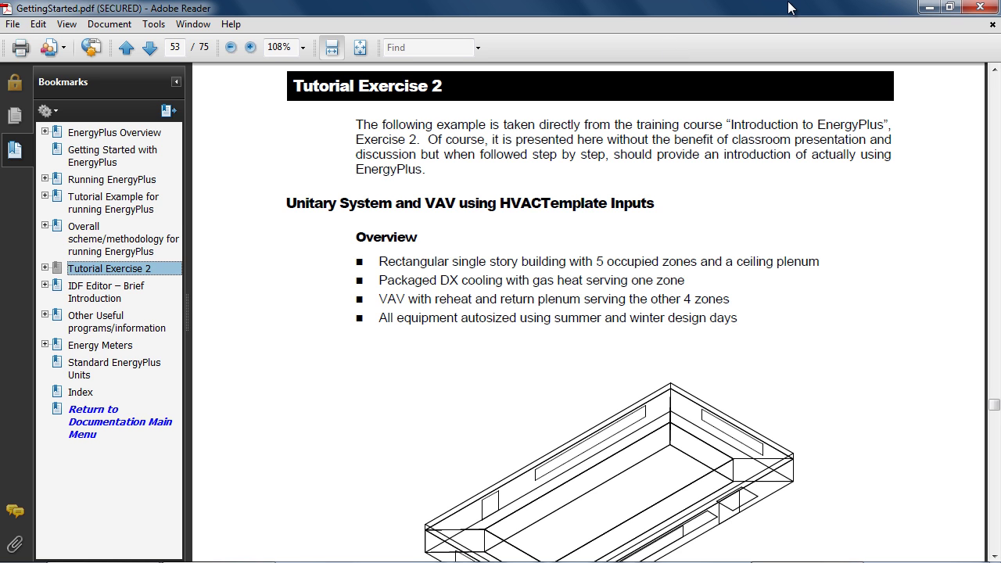
click(978, 6)
click(433, 222)
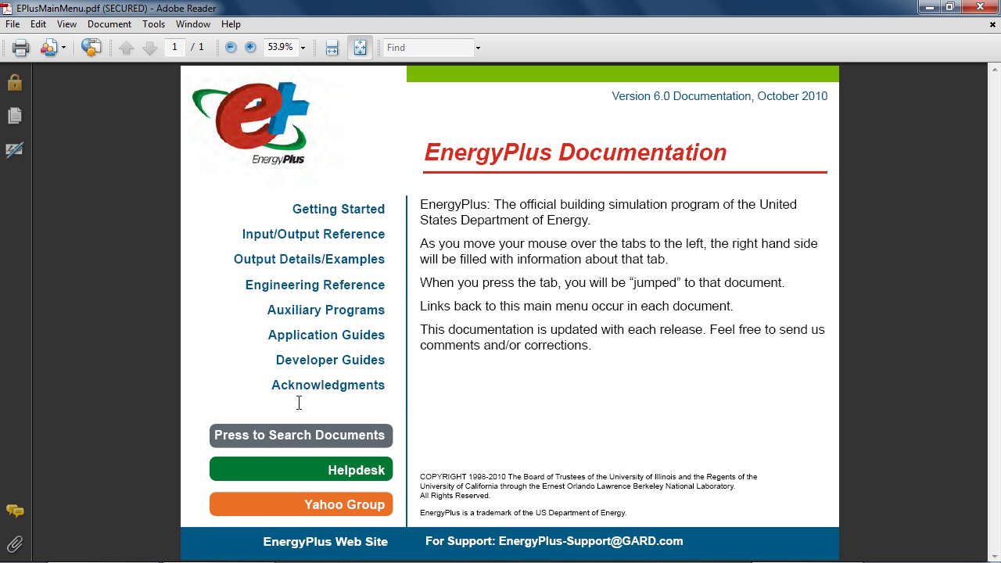
Load the documentation index, search for 'solar collector', and expand the Input Output Reference hits
click(262, 439)
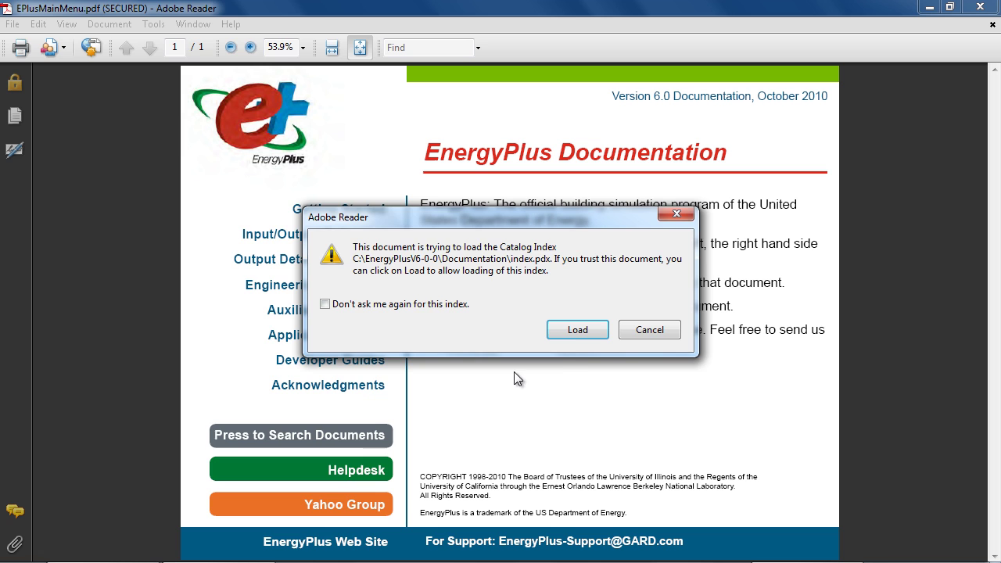
click(576, 330)
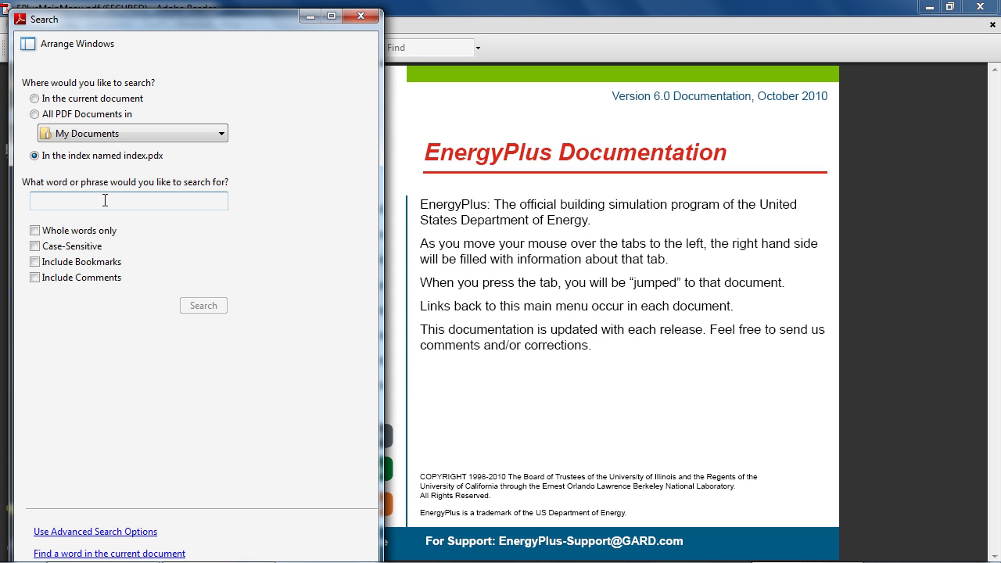
text(solar col)
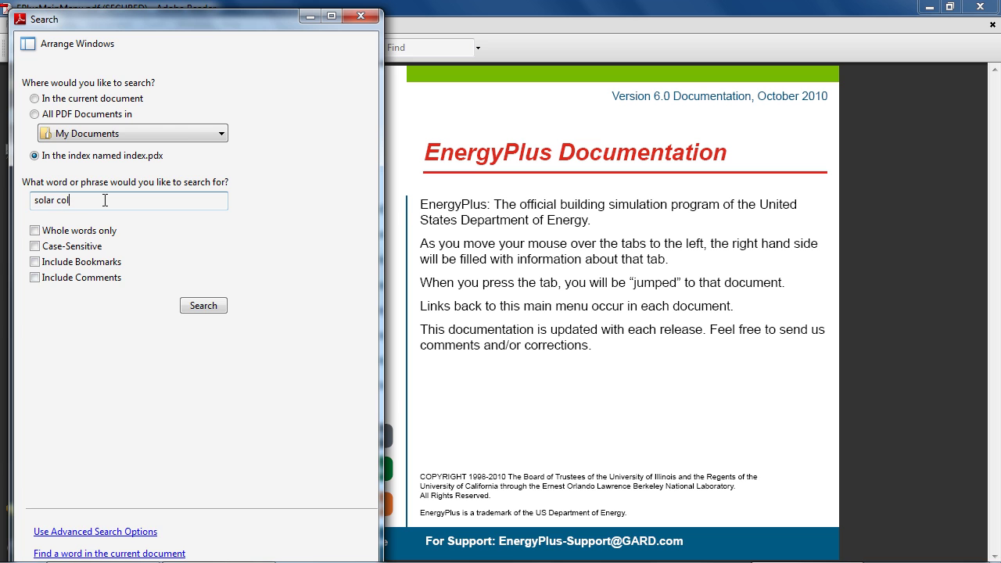
text(lector)
key(Return)
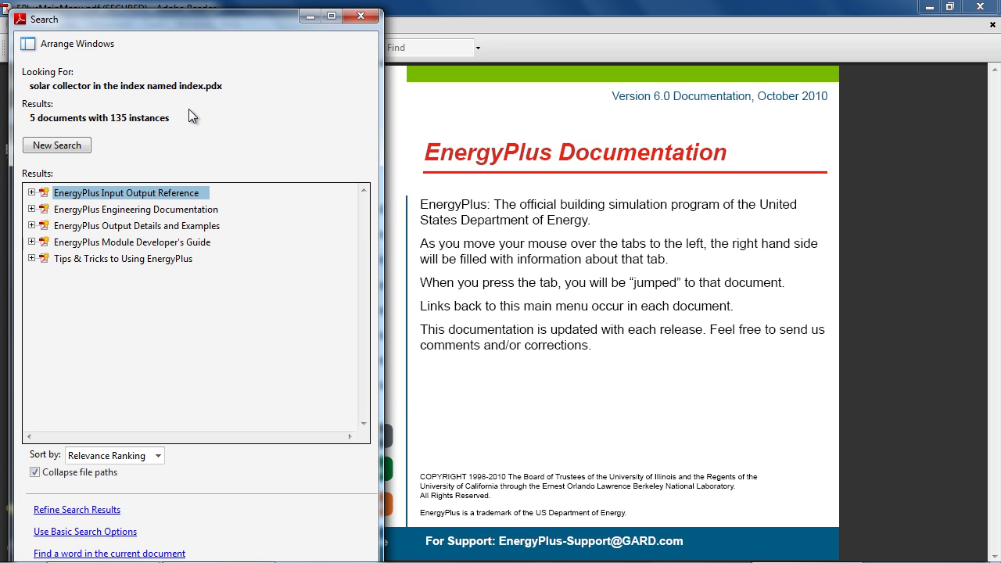
click(31, 193)
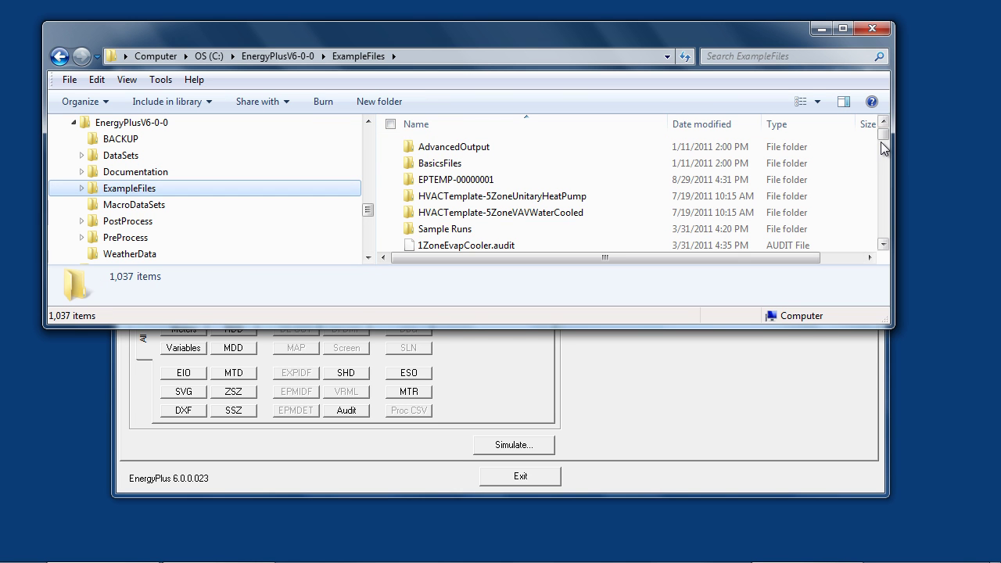
Scroll the 1,037-item ExampleFiles list and type 'ex' to jump to ExampleFiles.xls
drag(883, 141, 885, 151)
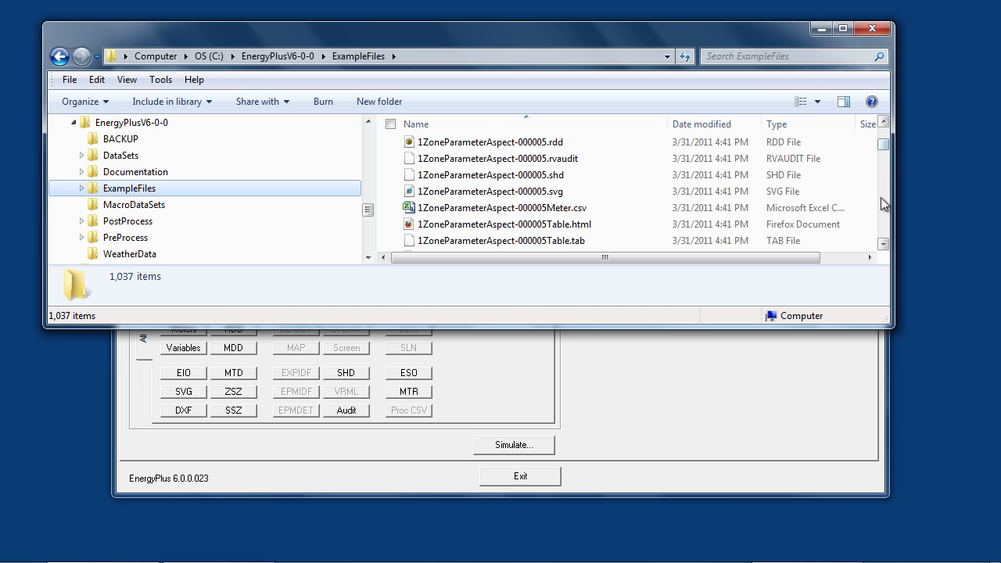
click(884, 228)
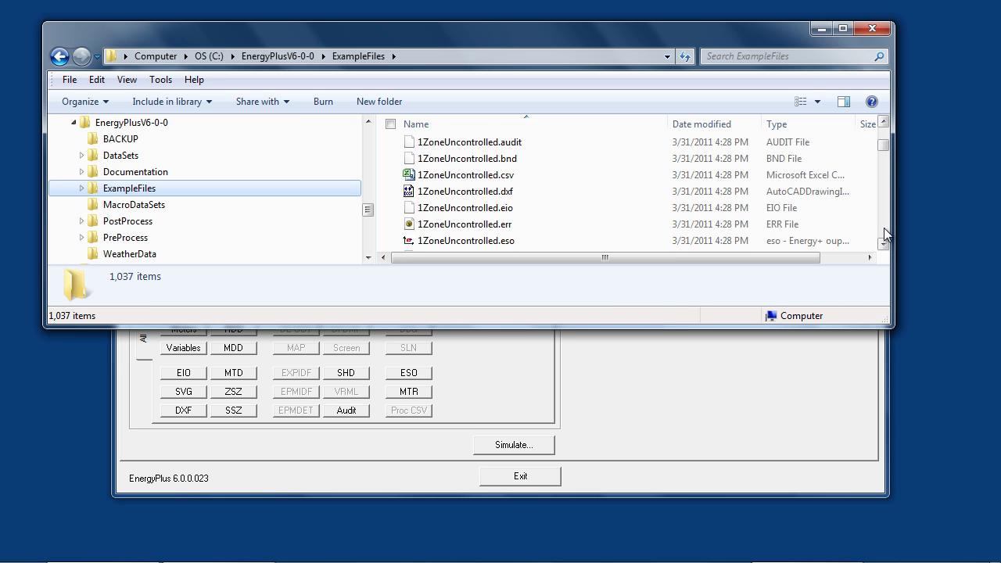
click(884, 228)
text(ex)
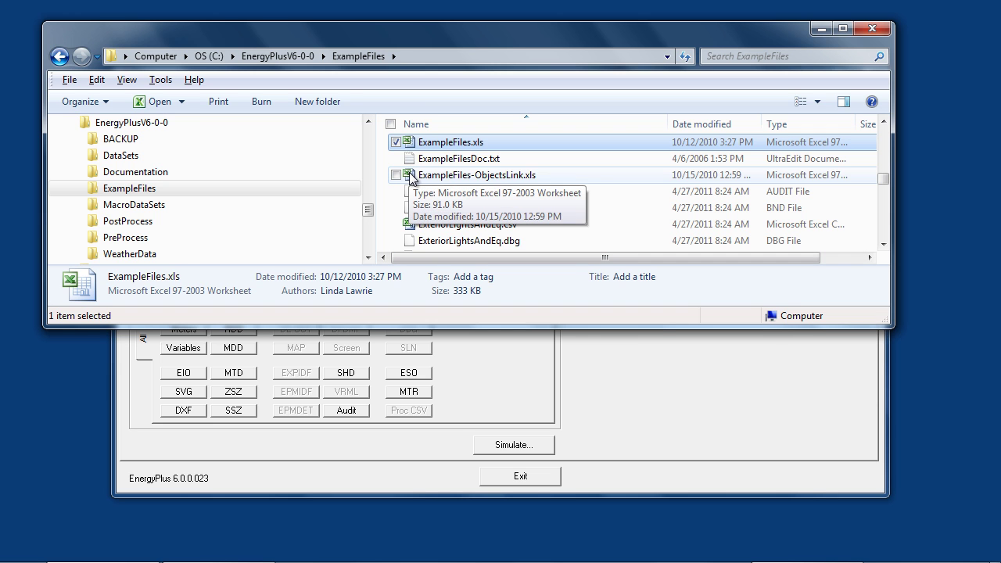
Open ExampleFiles.xls, read row 8 (1ZoneUncontrolled_win_1.idf) to the main-feature column, then close Excel
double_click(444, 146)
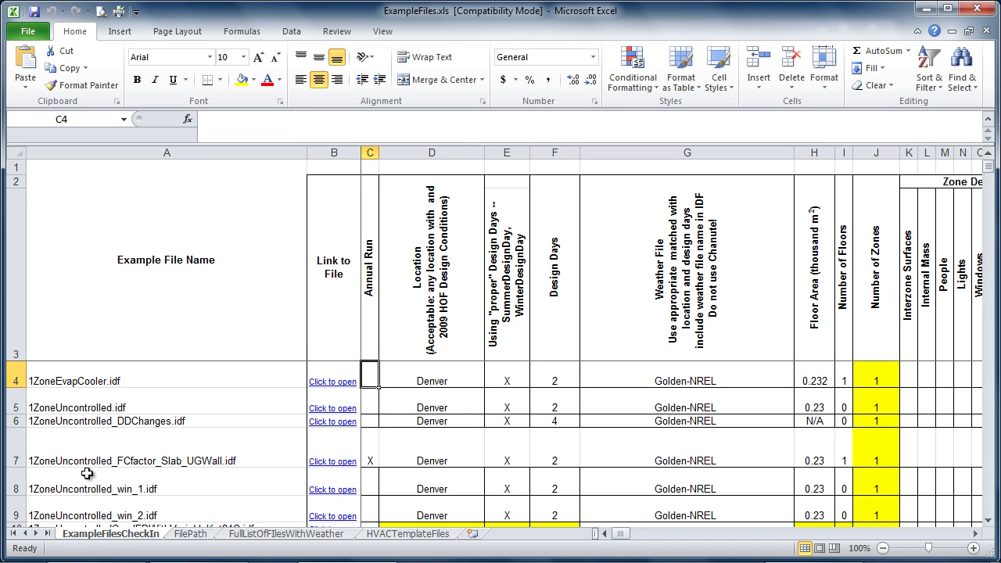
click(85, 472)
key(Right)
key(Right)
key(Right)
key(Right)
key(Right)
key(Right)
key(Right)
key(Right)
key(Right)
key(Right)
key(Right)
key(Right)
key(Right)
key(Right)
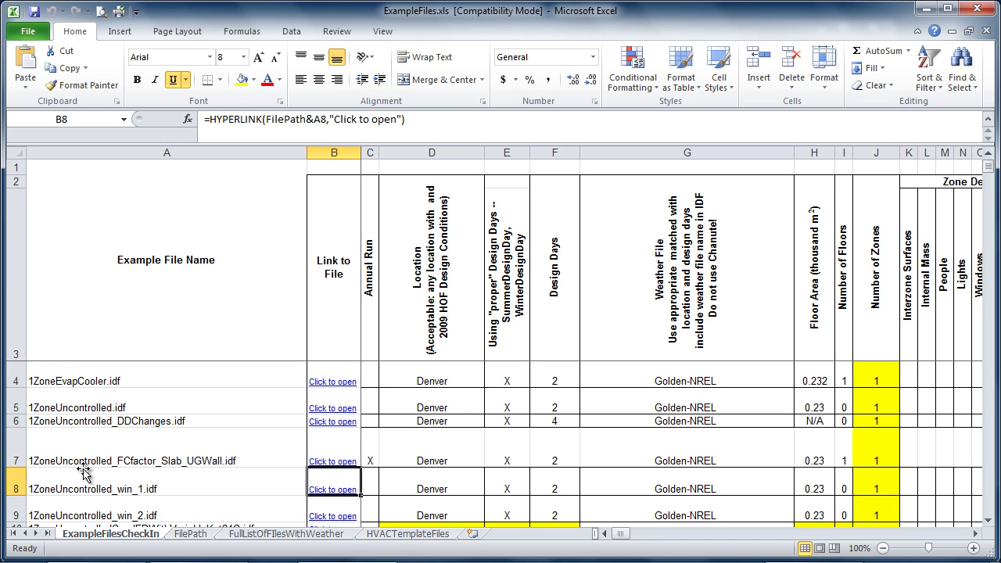
key(Right)
key(Right)
key(Right)
key(Right)
key(Right)
key(Right)
key(Right)
key(Right)
key(Right)
key(Right)
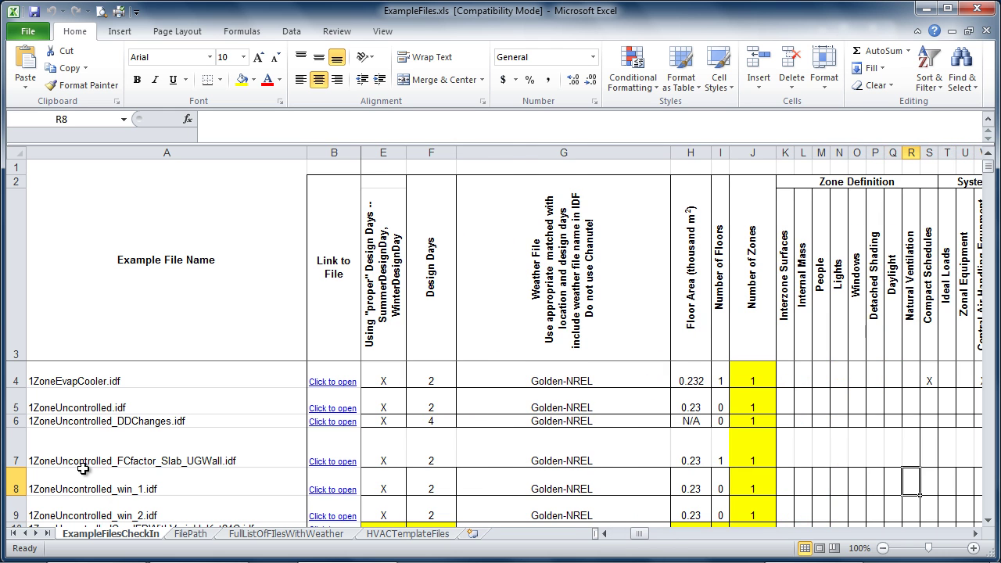
key(Right)
key(Right)
key(Right)
key(Right)
key(Right)
key(Right)
key(Right)
key(Right)
key(Right)
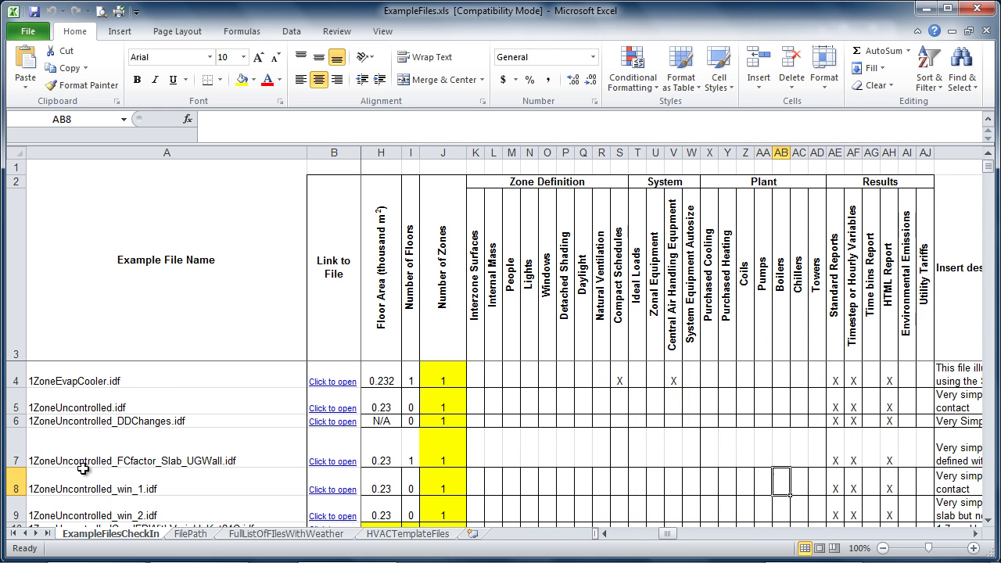
key(Right)
key(Right)
key(Right)
key(Right)
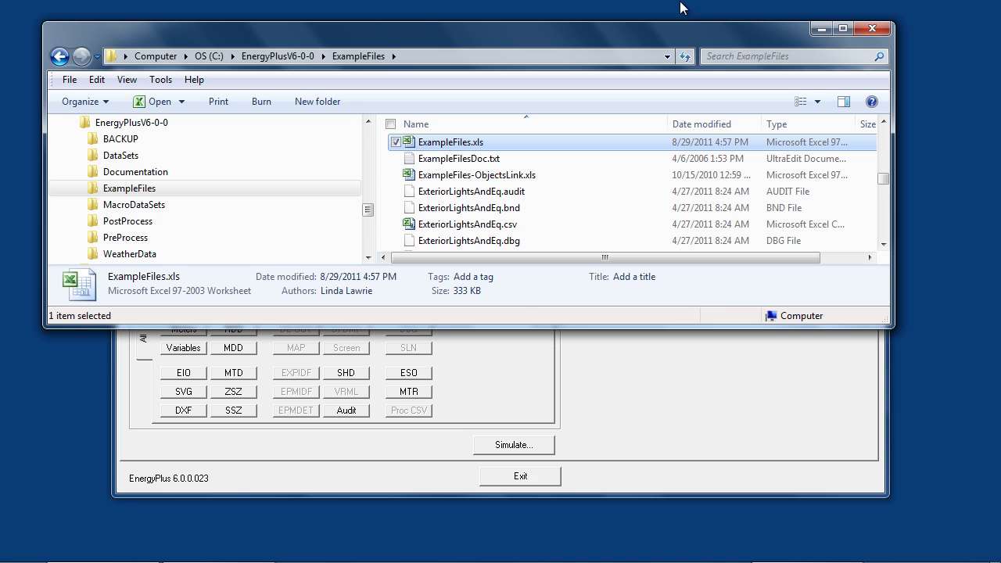
click(983, 8)
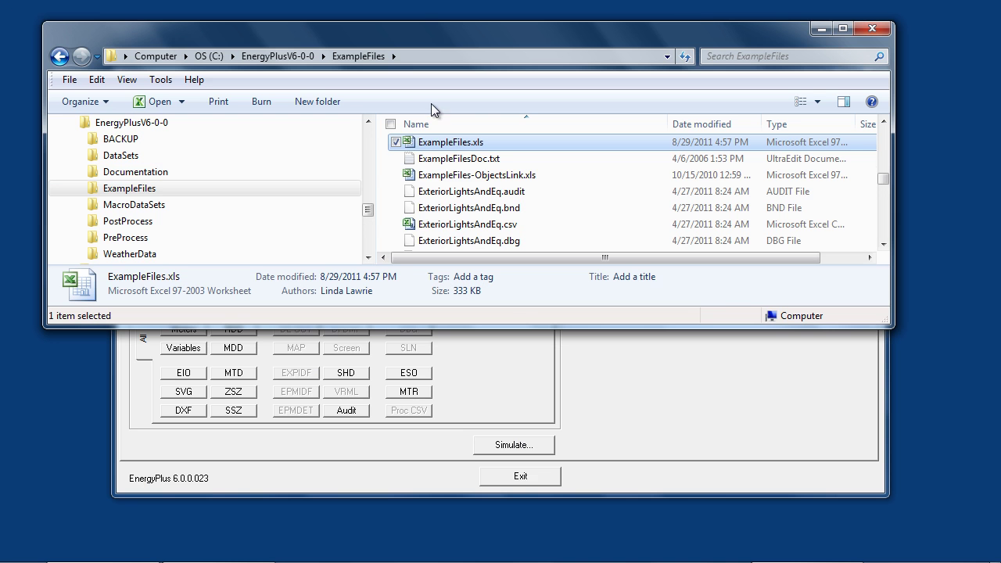
double_click(442, 175)
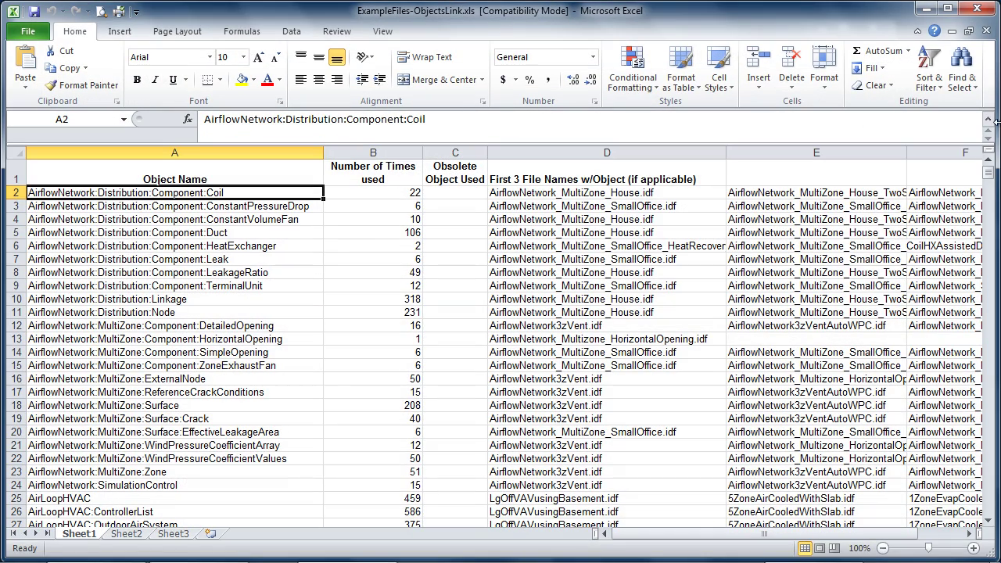
drag(988, 174, 985, 224)
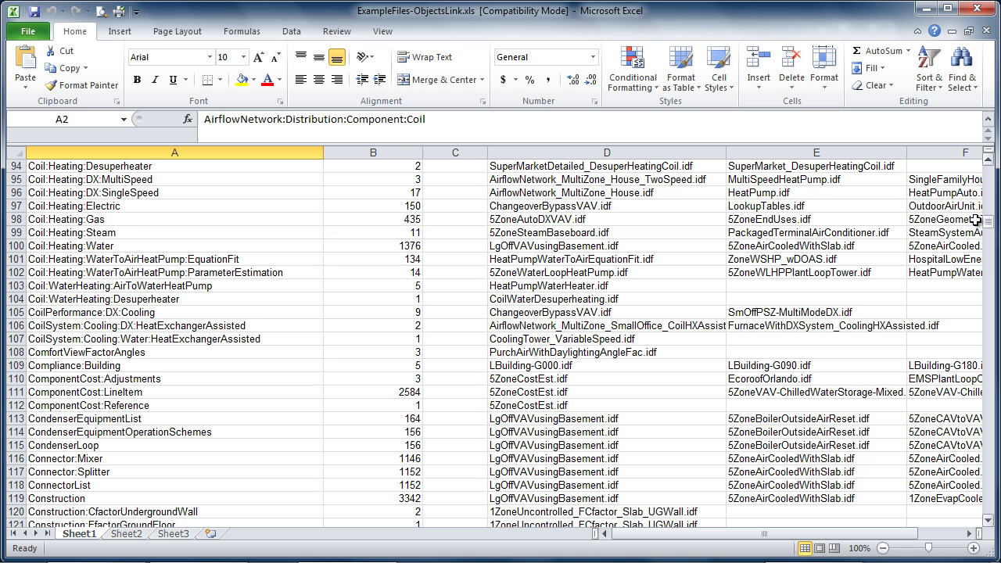
click(76, 367)
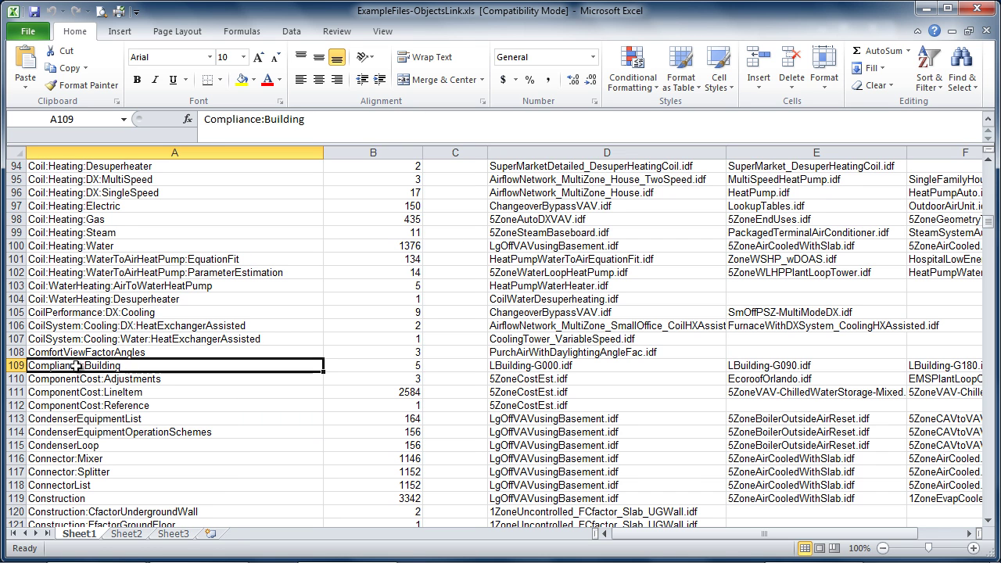
click(522, 365)
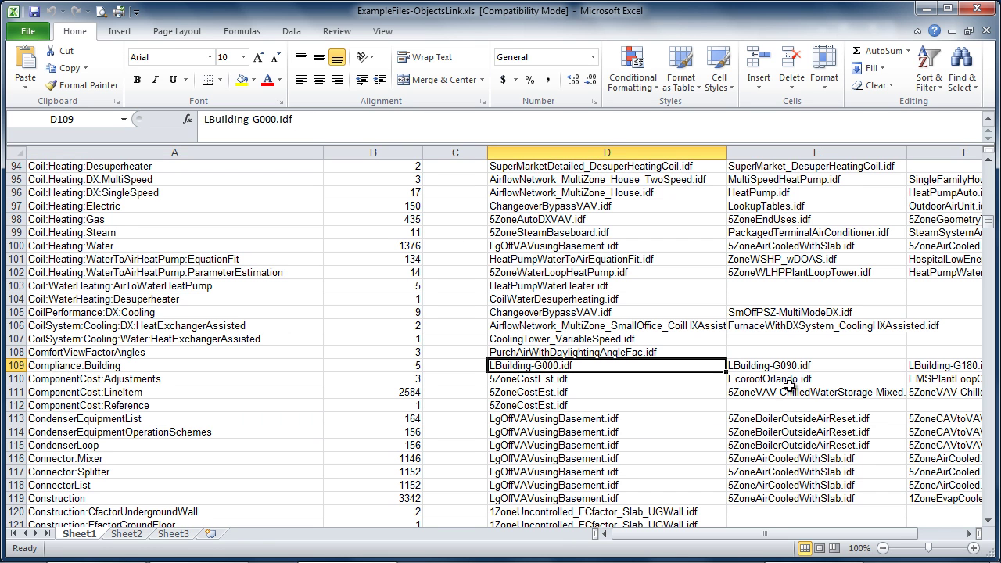
key(Right)
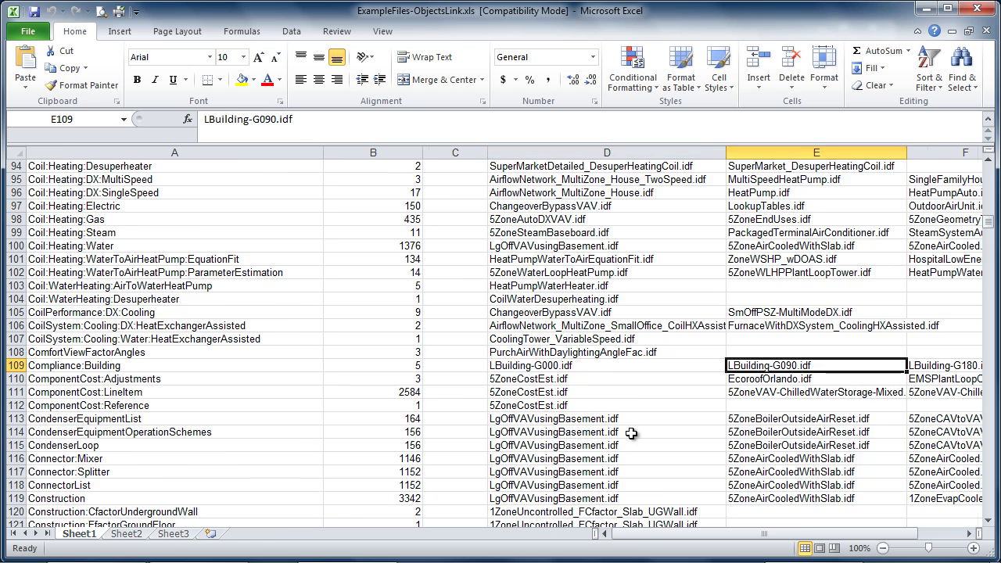
key(Right)
key(Left)
key(Left)
key(Left)
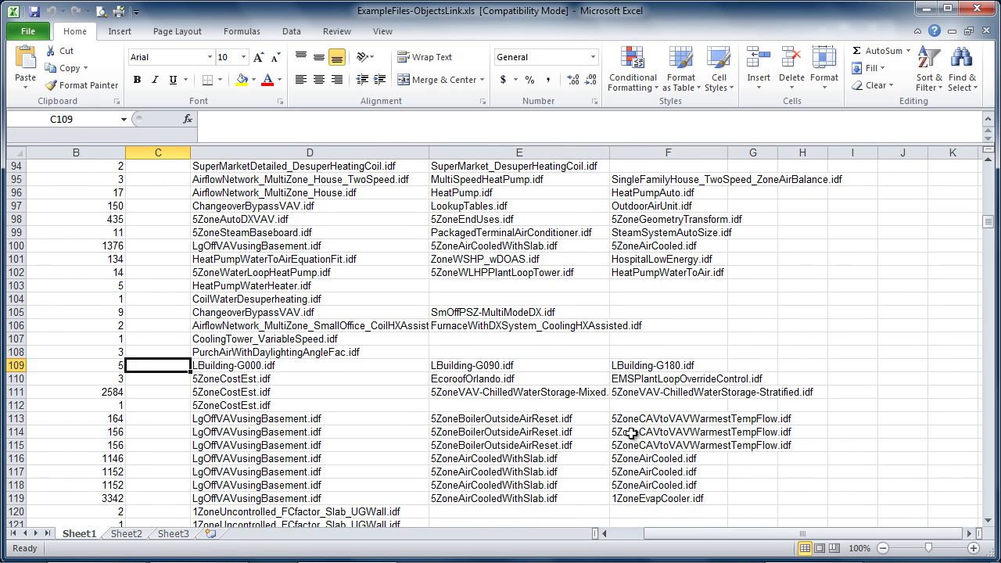
key(Left)
key(Left)
key(alt+F4)
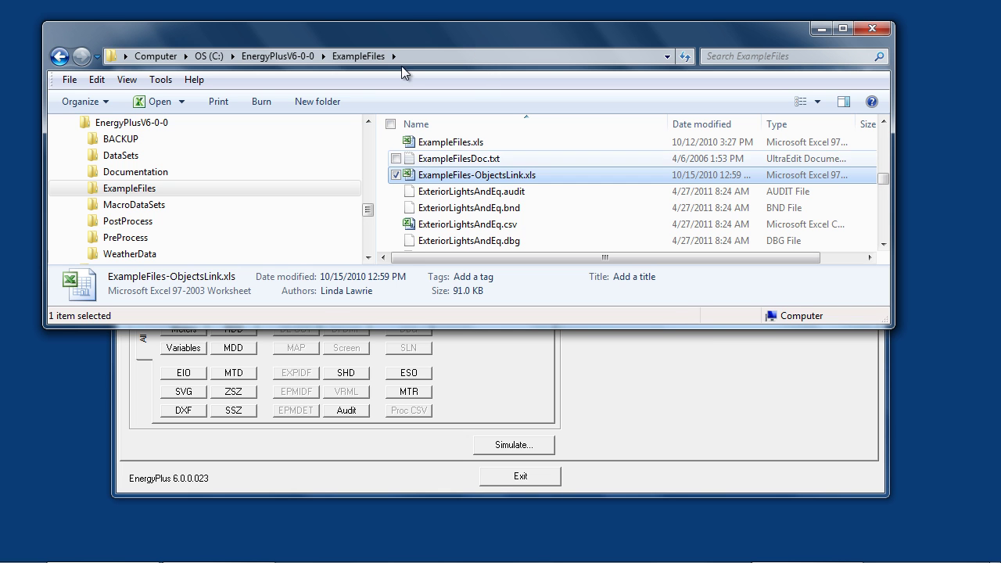
View 5ZoneReturnFan.idf in UltraEdit, mark the Detached Shading: None header line, then return to EP-Launch
key(alt+Tab)
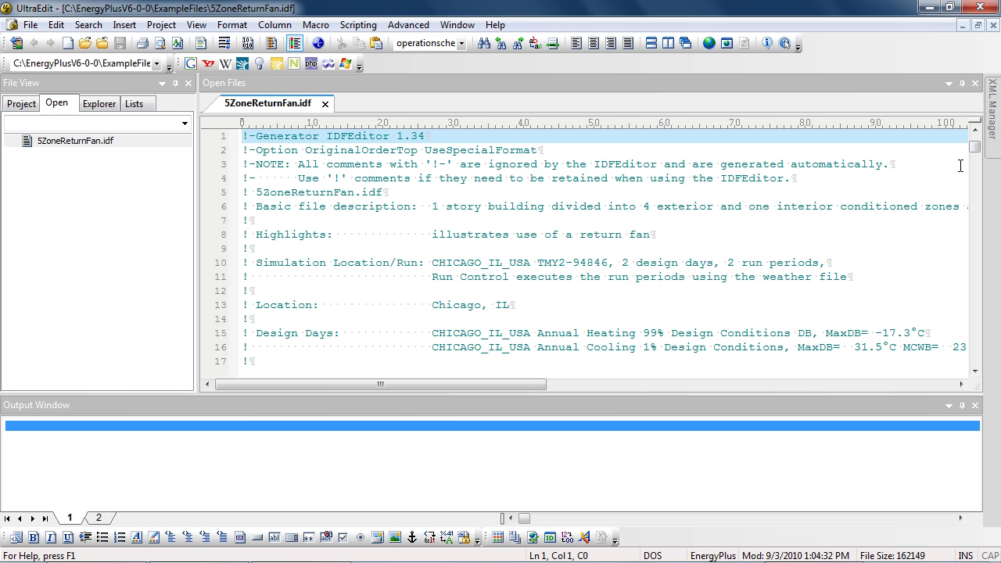
mouse_move(975, 147)
mouse_down()
mouse_move(975, 156)
mouse_move(975, 146)
mouse_up()
click(560, 263)
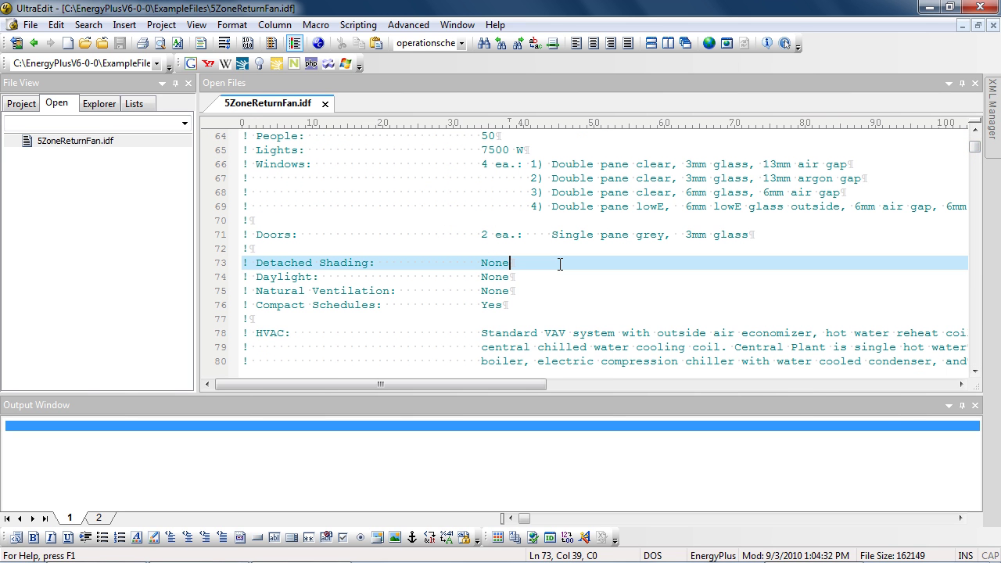
key(alt+Tab)
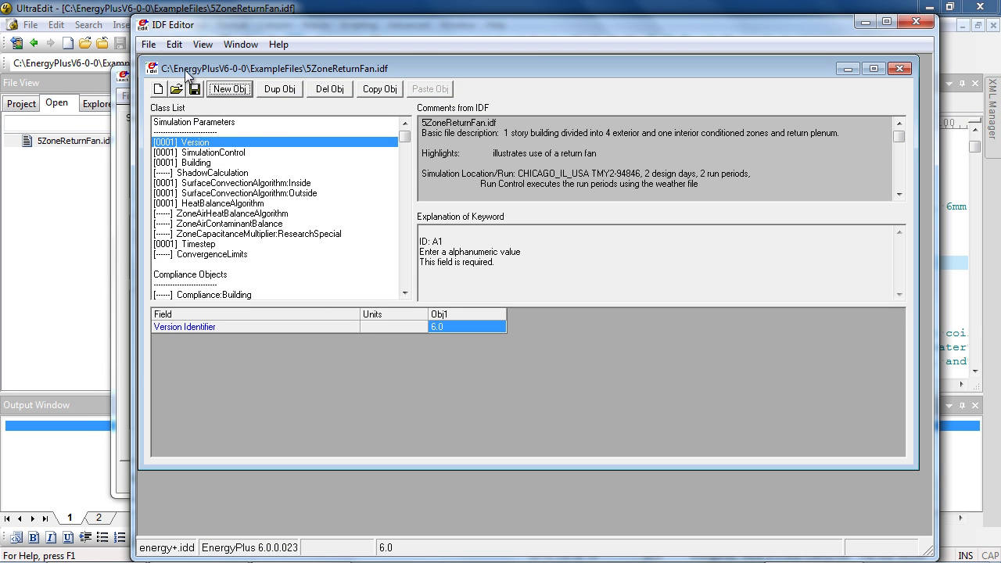
Turn on Show Classes with Objects Only and scroll to the plant and condenser classes
click(197, 44)
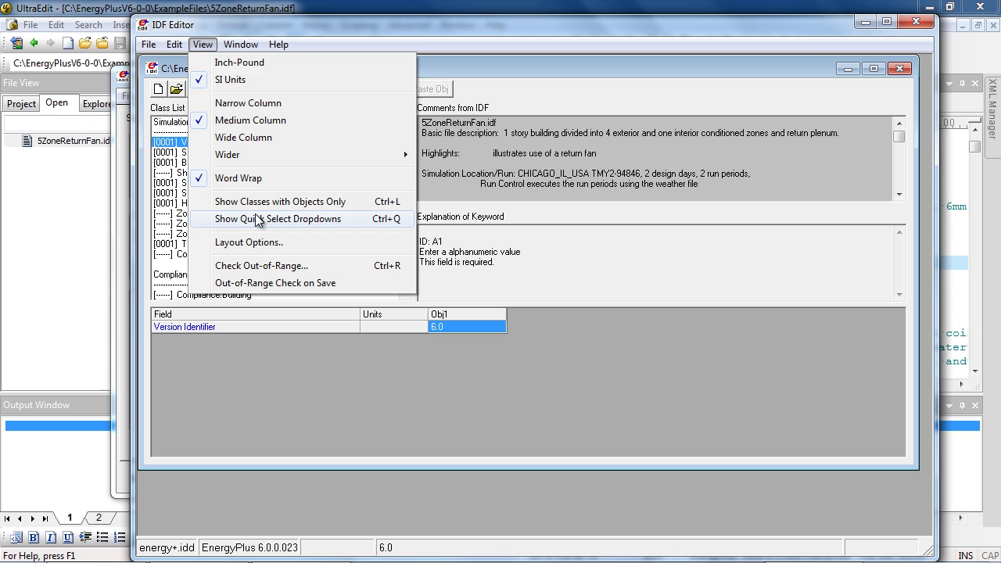
click(256, 203)
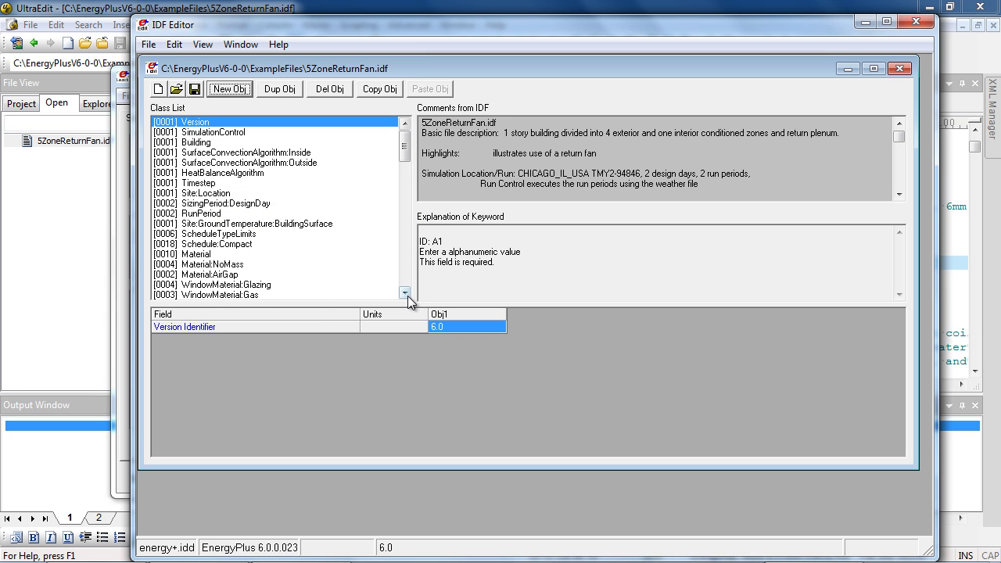
drag(405, 292, 404, 291)
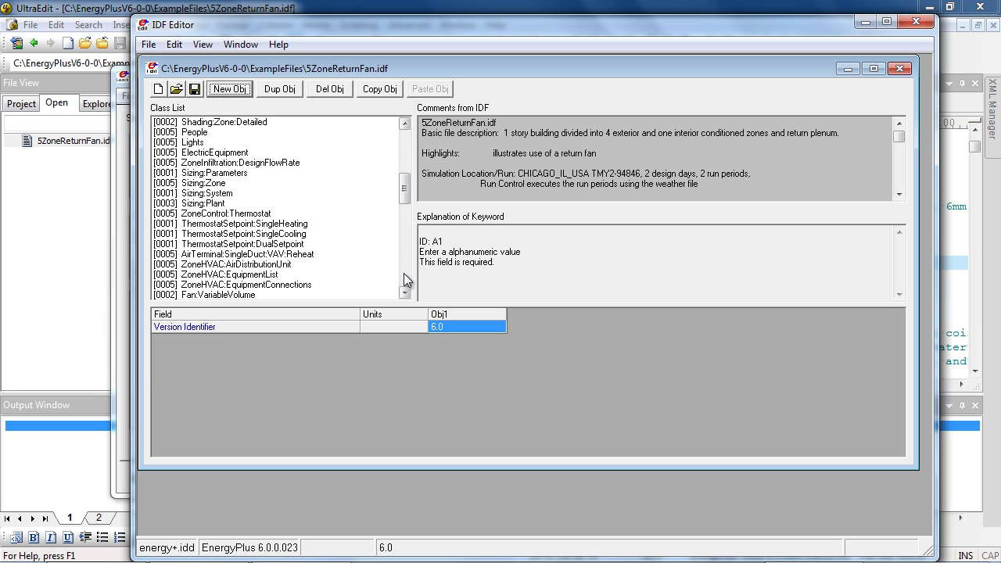
click(405, 271)
click(405, 272)
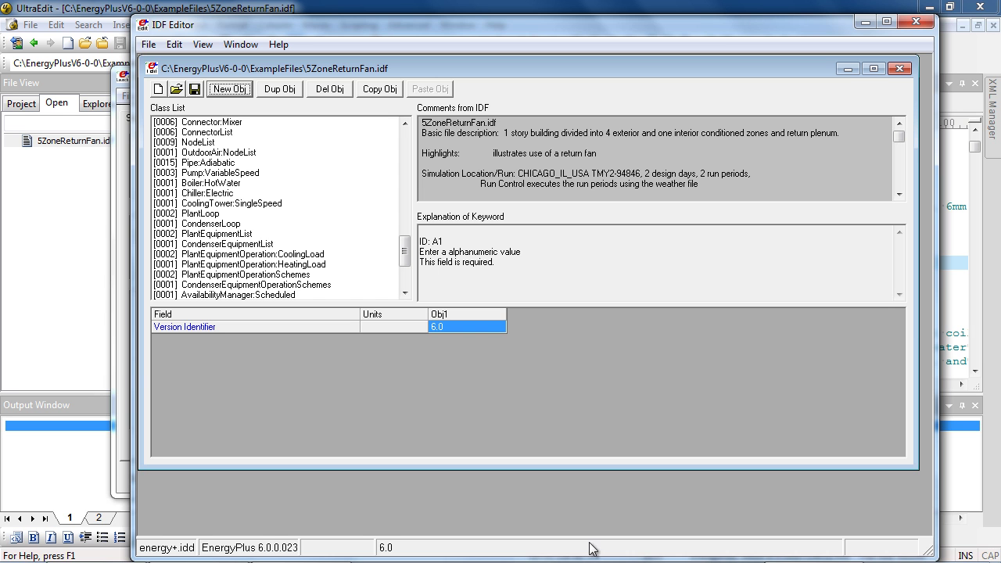
Bring EP-Launch forward, then switch to the EnergyPlus Third-Party Software page in Firefox
mouse_move(321, 557)
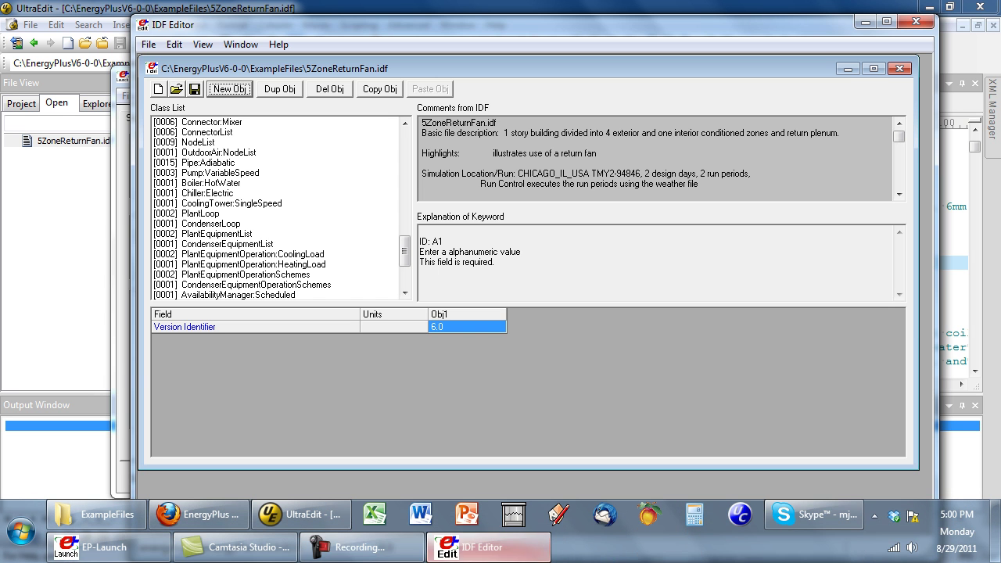
click(86, 549)
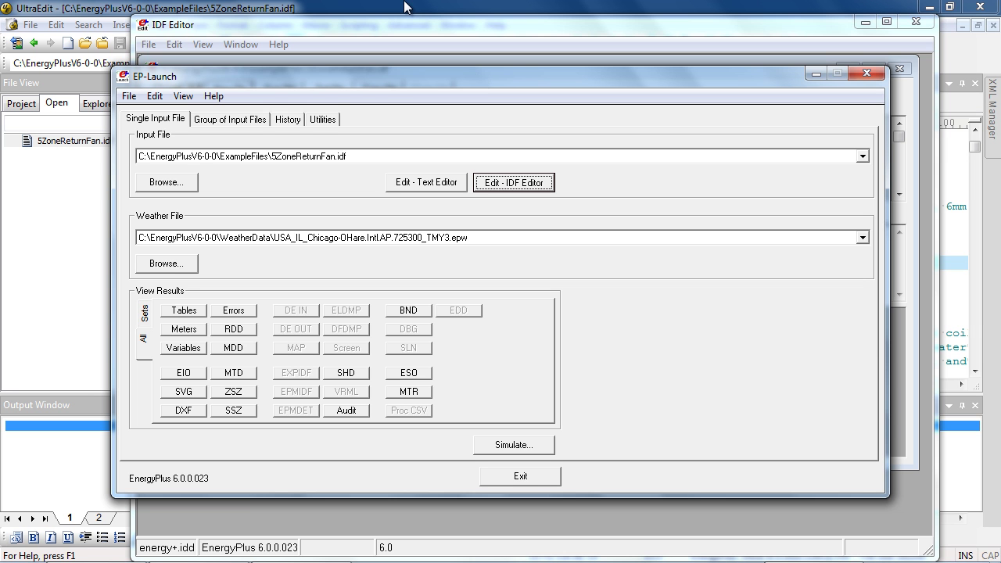
mouse_move(188, 559)
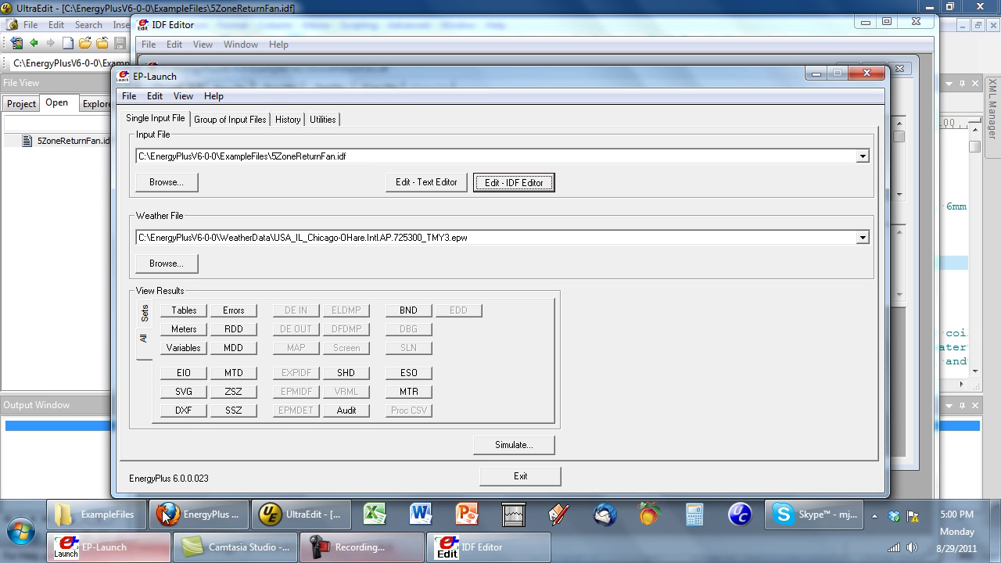
click(186, 516)
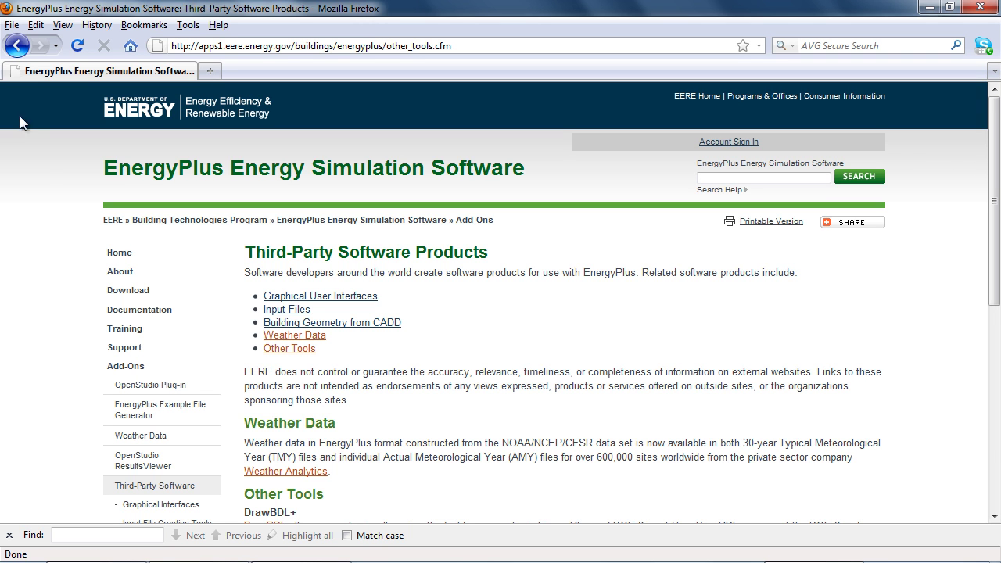
From the EnergyPlus home page, go to the Example File Generator page and launch its input form
click(160, 170)
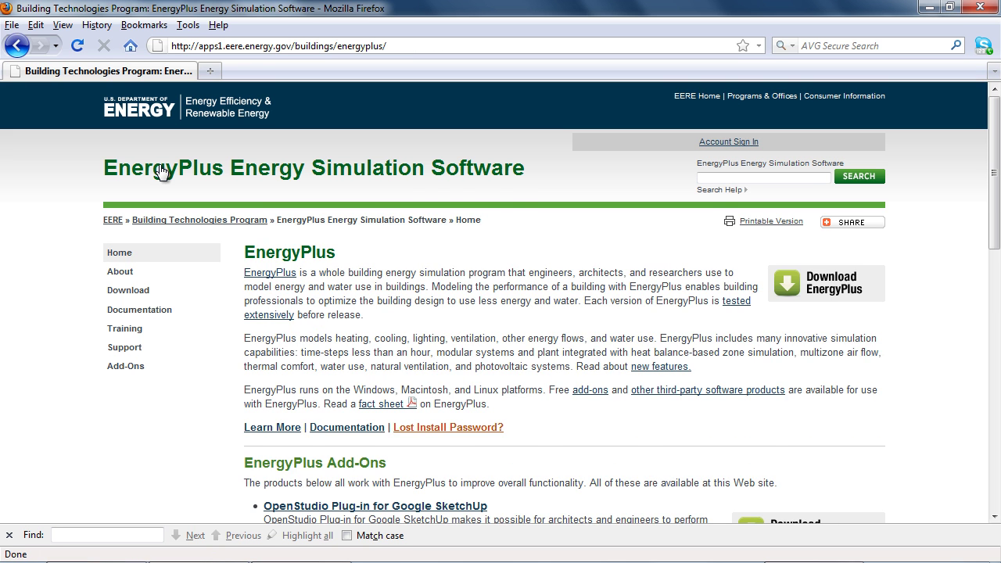
click(995, 496)
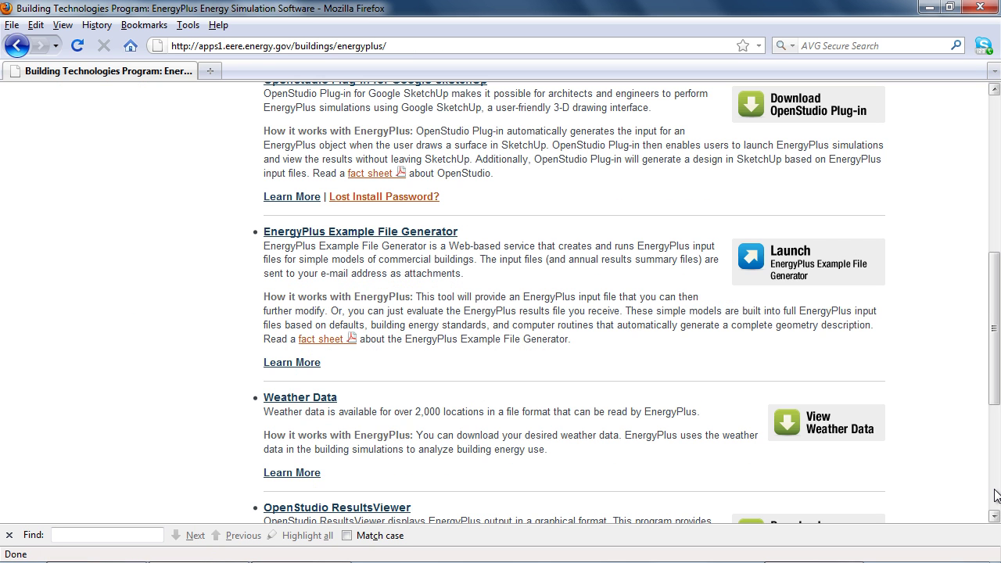
click(300, 232)
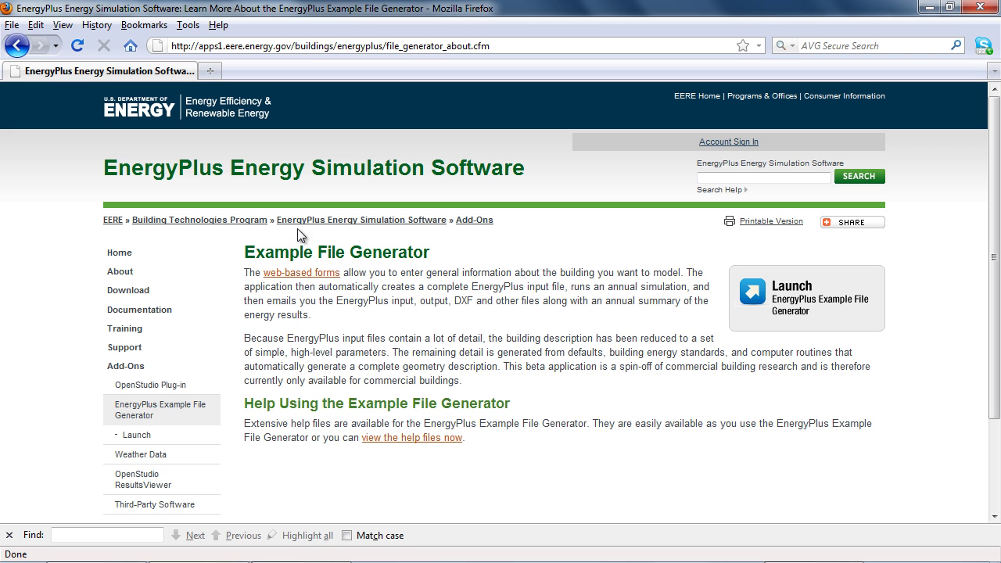
click(784, 292)
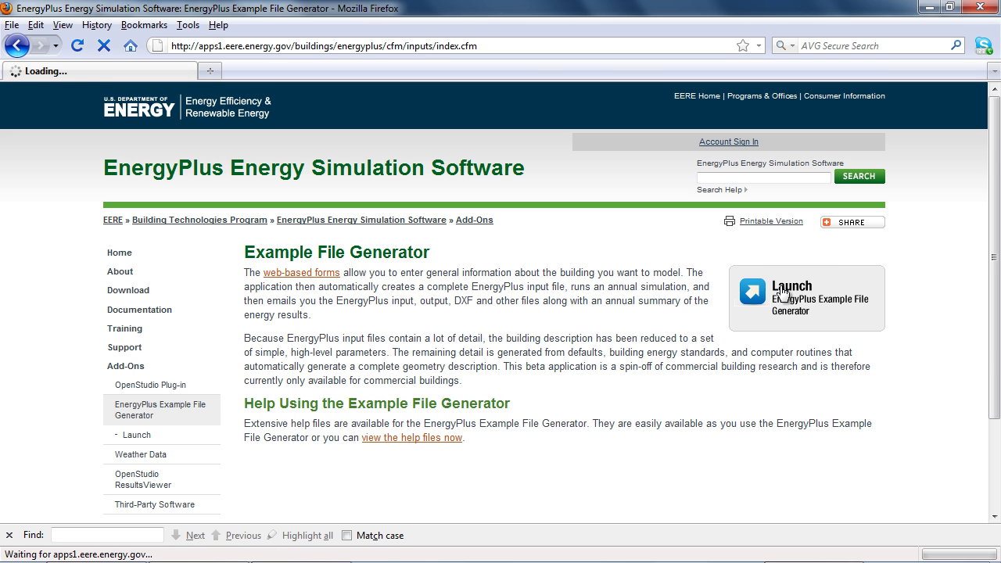
drag(983, 190, 982, 315)
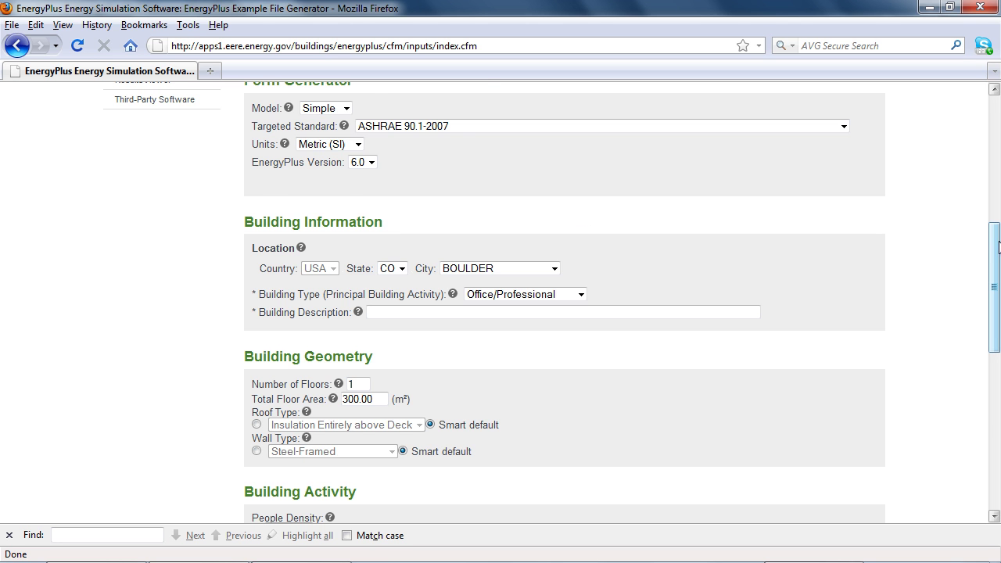
drag(995, 254, 986, 202)
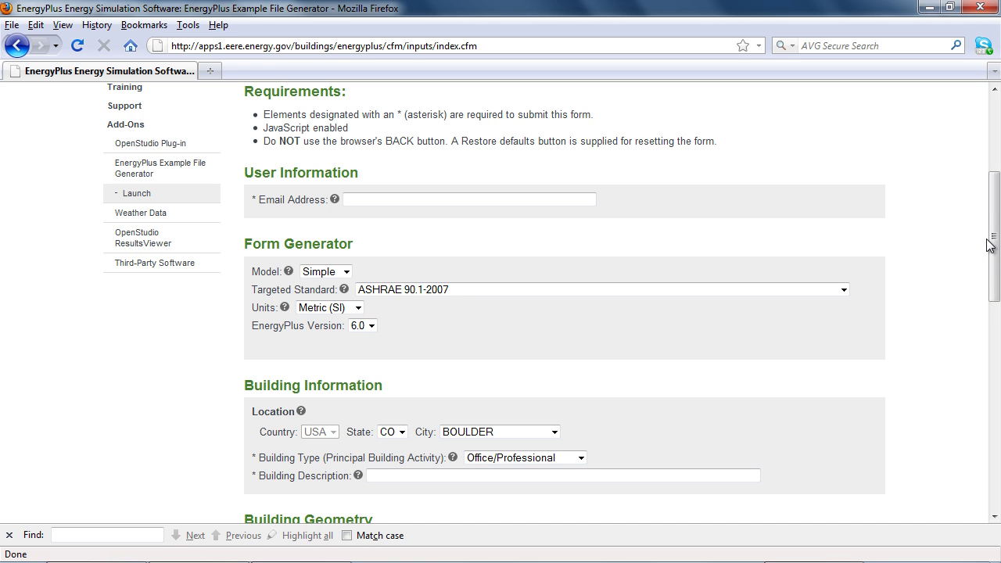
drag(993, 237, 983, 167)
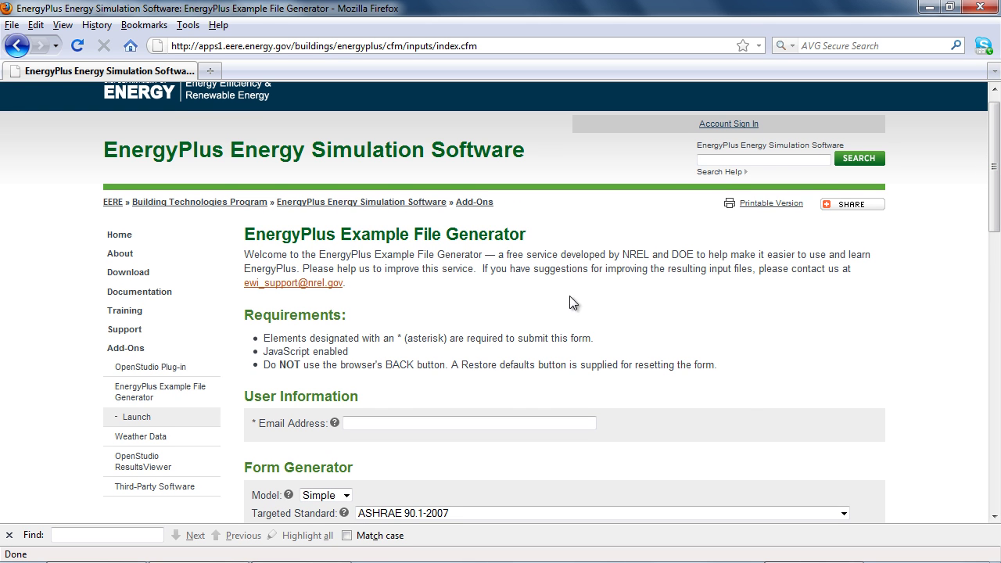